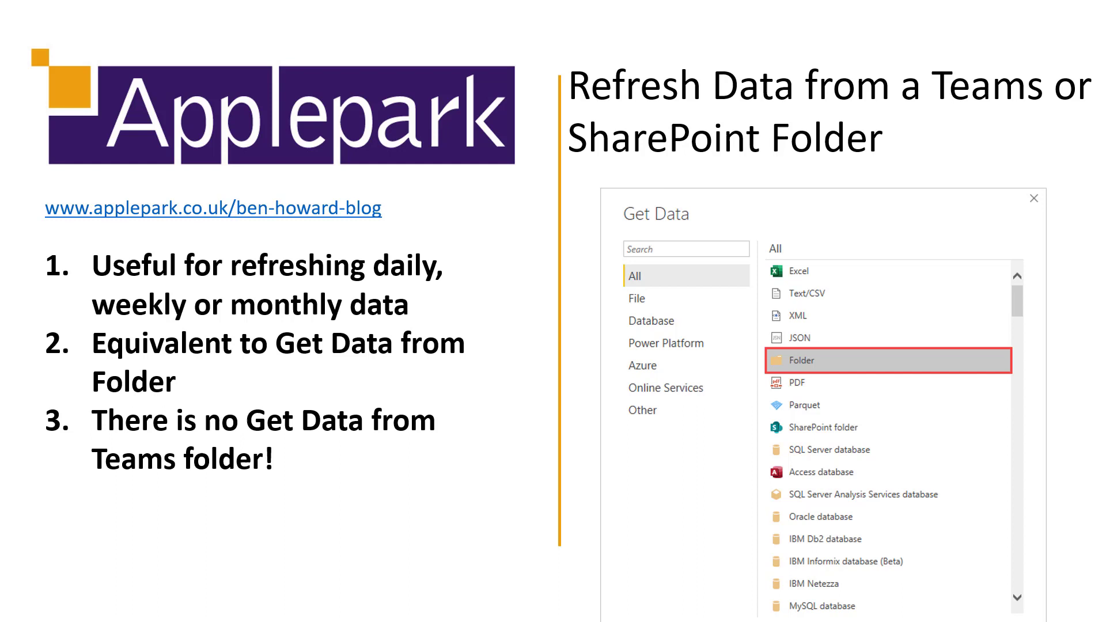
Reveal the fourth bullet on the slide, about getting around the folder-refresh limitation.
key(Right)
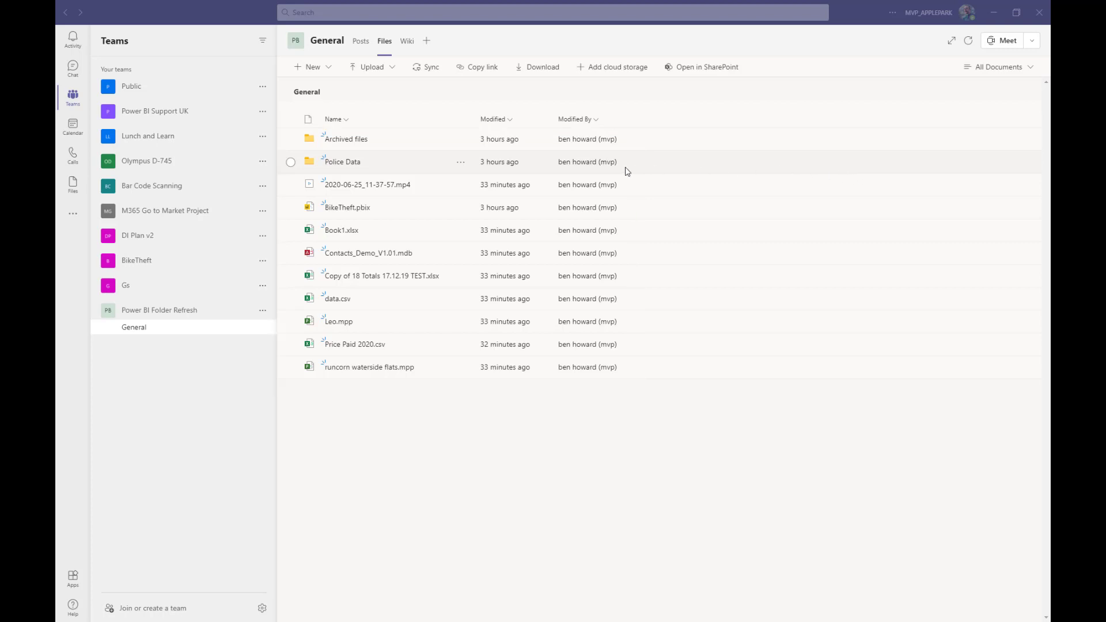
Open the Police Data folder in Teams Files to list the October and November street CSVs.
click(357, 162)
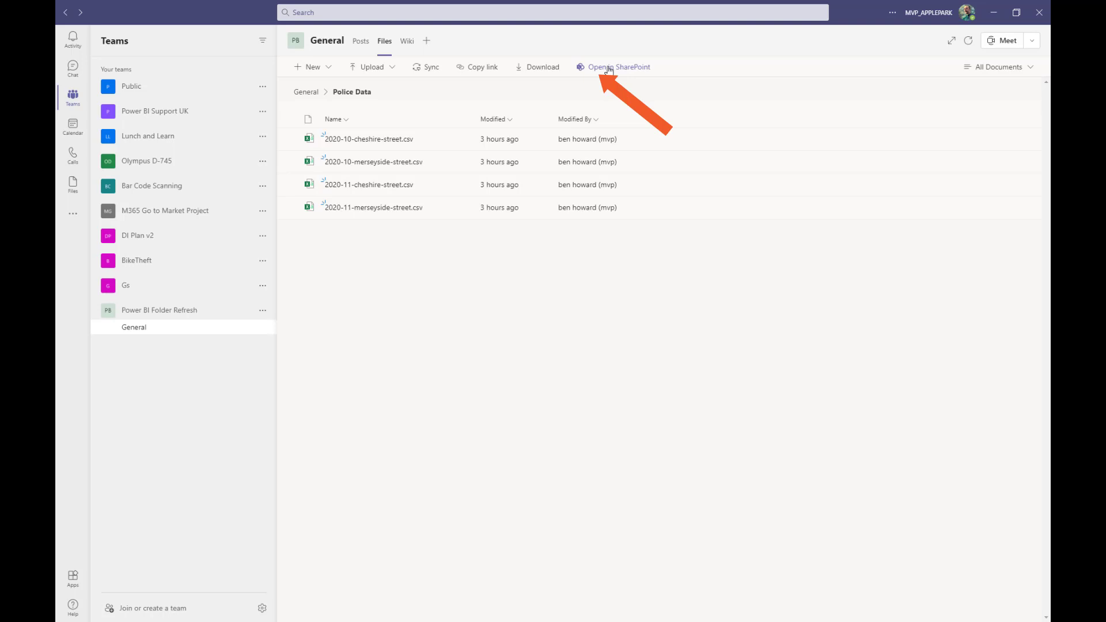
Open the folder in SharePoint and copy the site's root URL from the address bar.
click(609, 68)
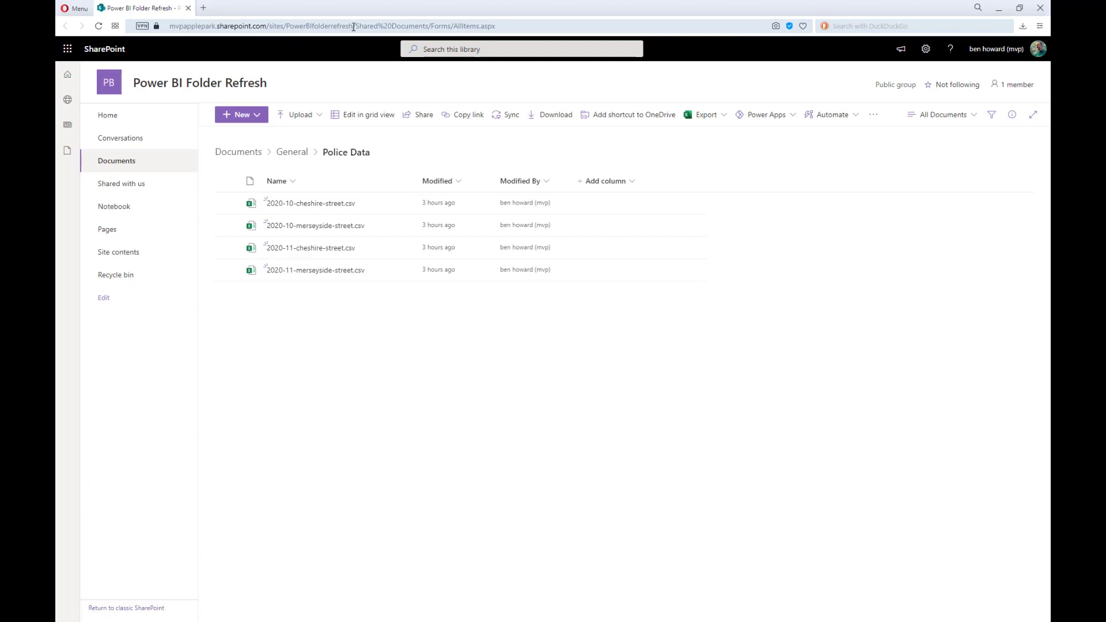
drag(354, 26, 170, 26)
right_click(335, 28)
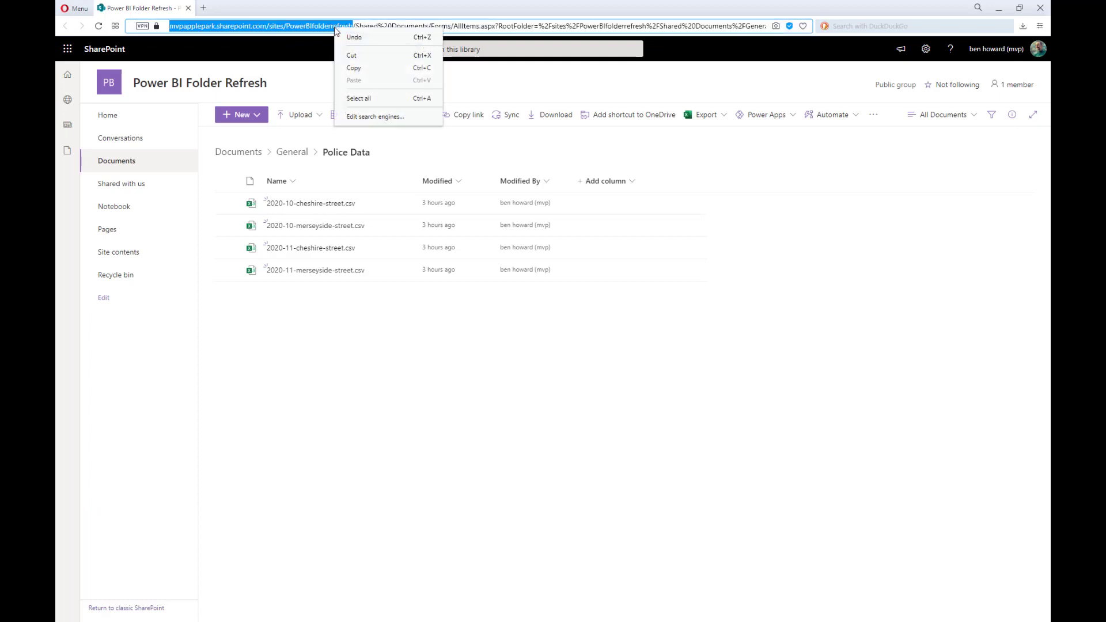
click(347, 70)
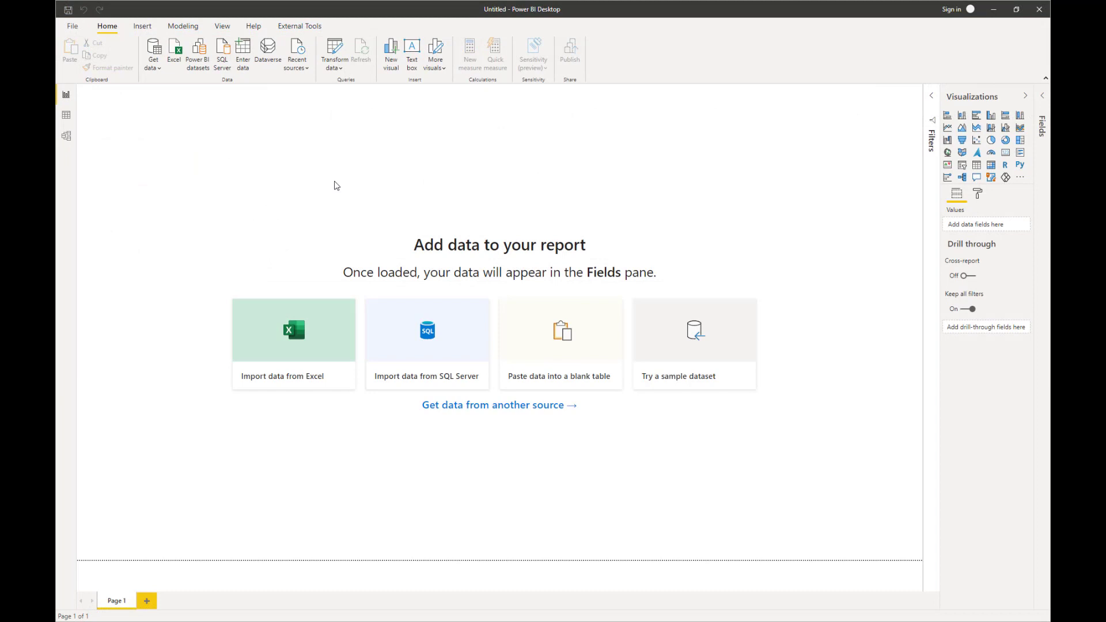
Start a SharePoint folder connection from Get data > More, searching 'share'.
click(161, 74)
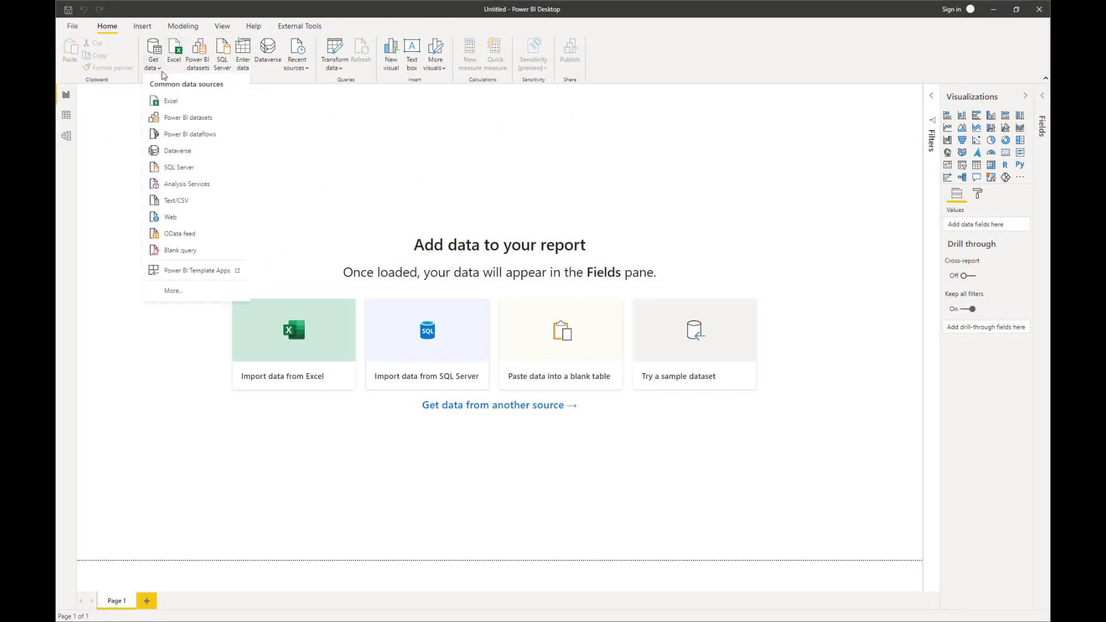
click(200, 296)
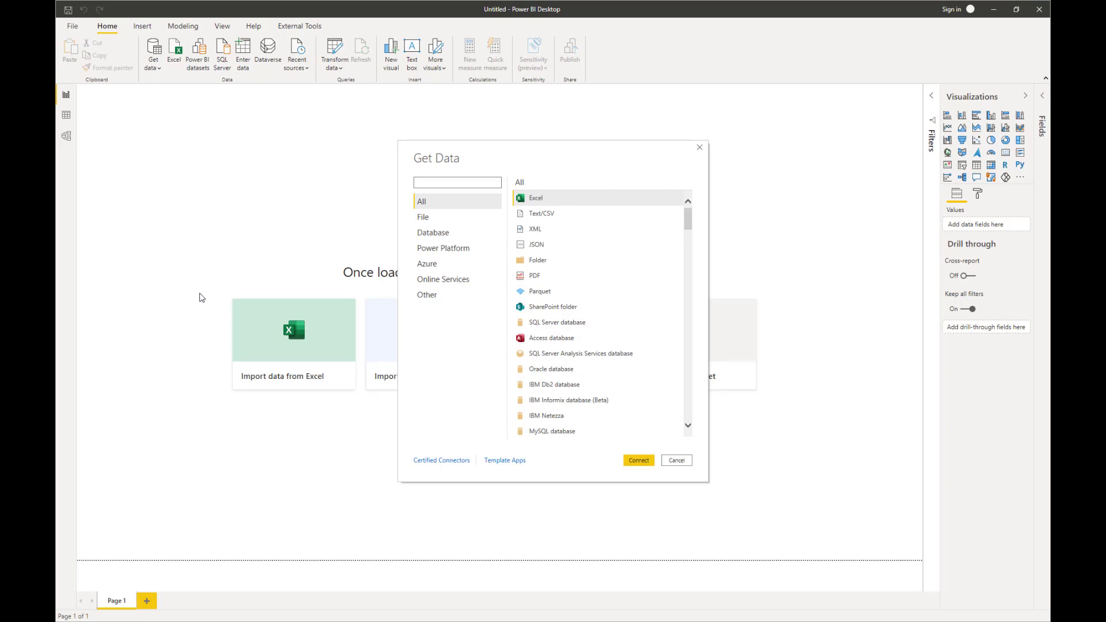
text(share)
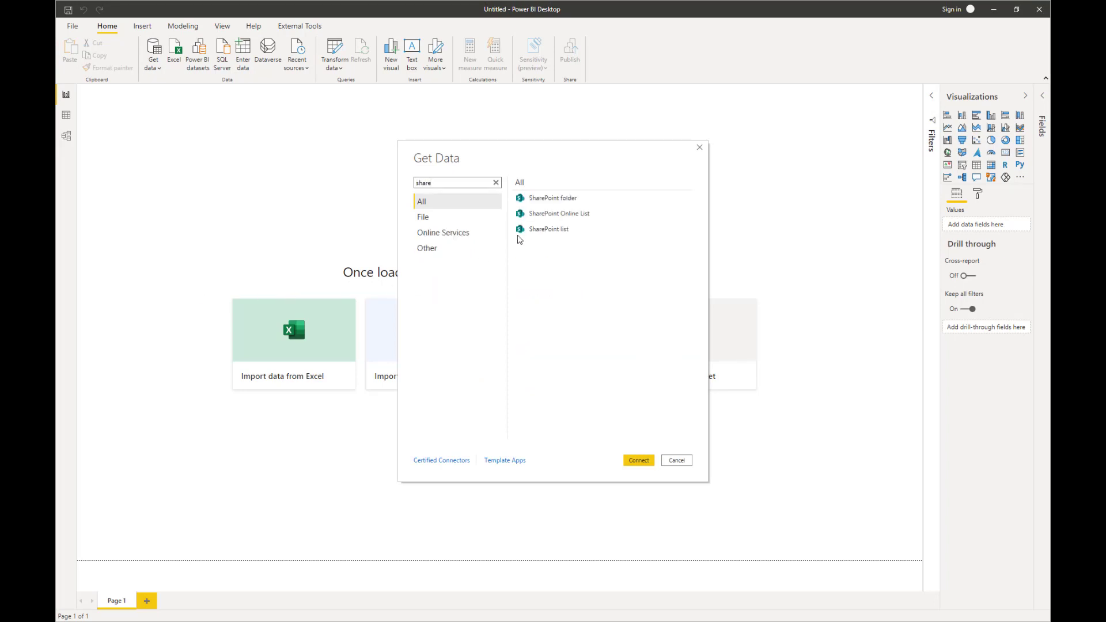
click(543, 201)
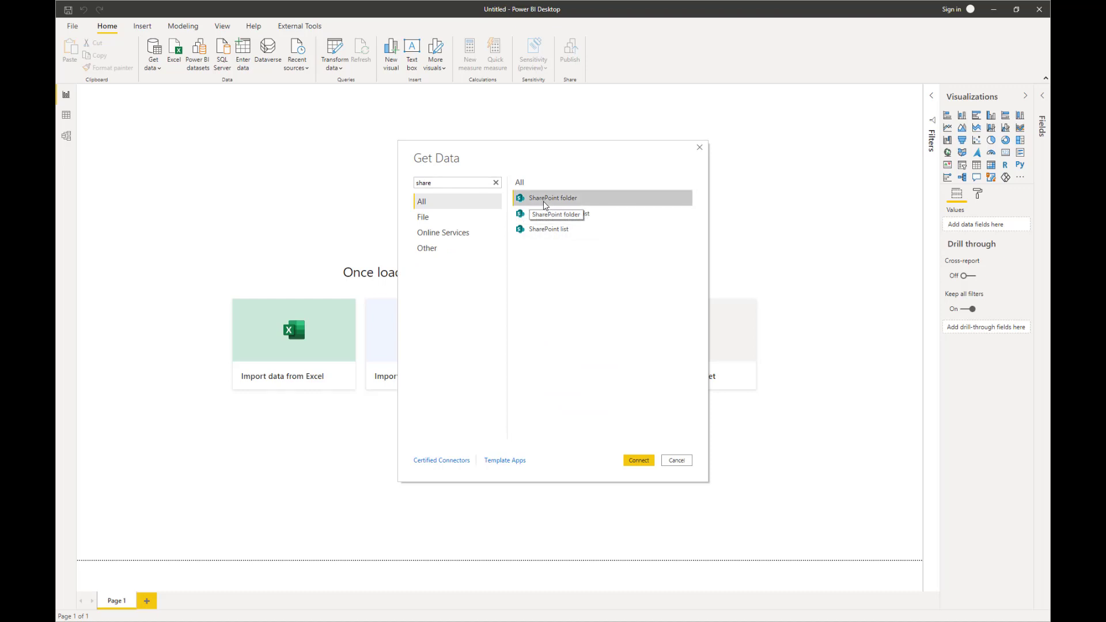
click(639, 460)
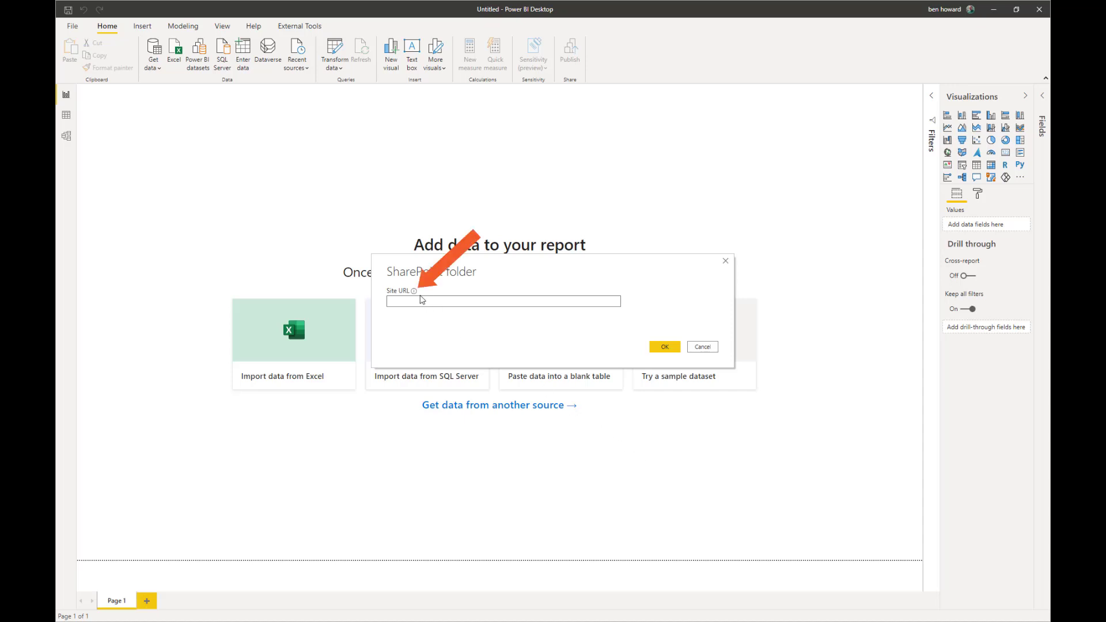
Paste the site's root URL into the Site URL box and connect.
mouse_move(415, 293)
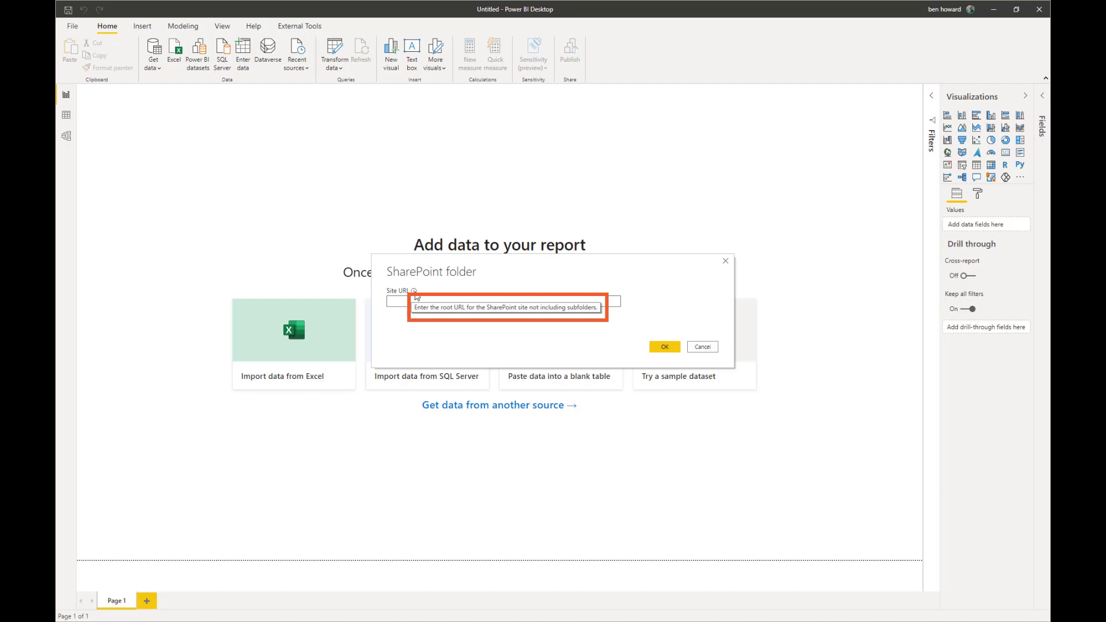
right_click(413, 298)
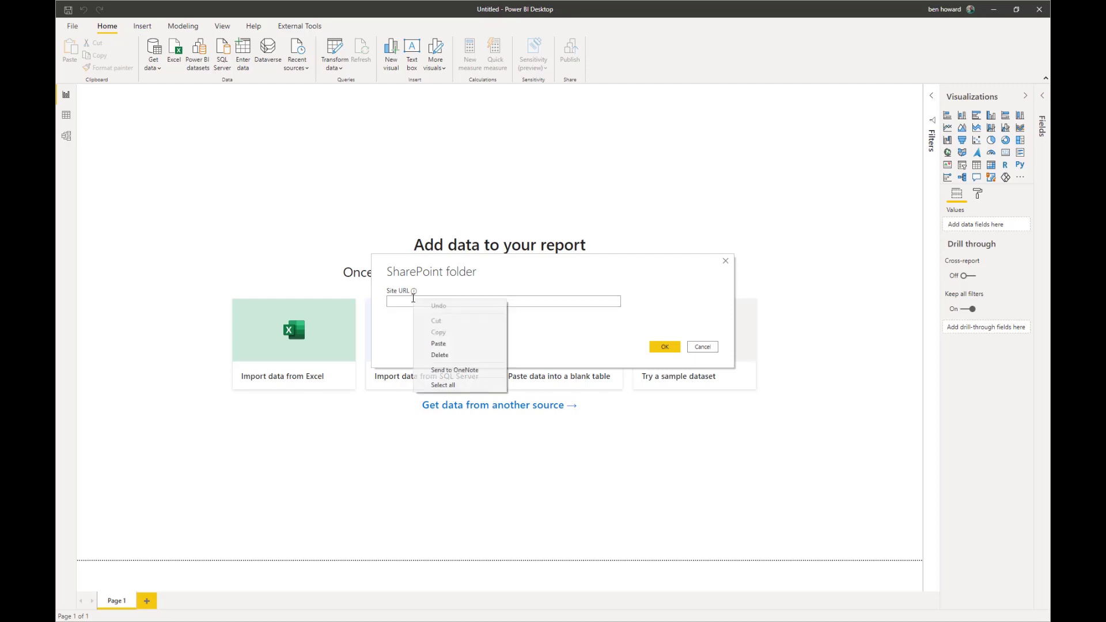
click(433, 338)
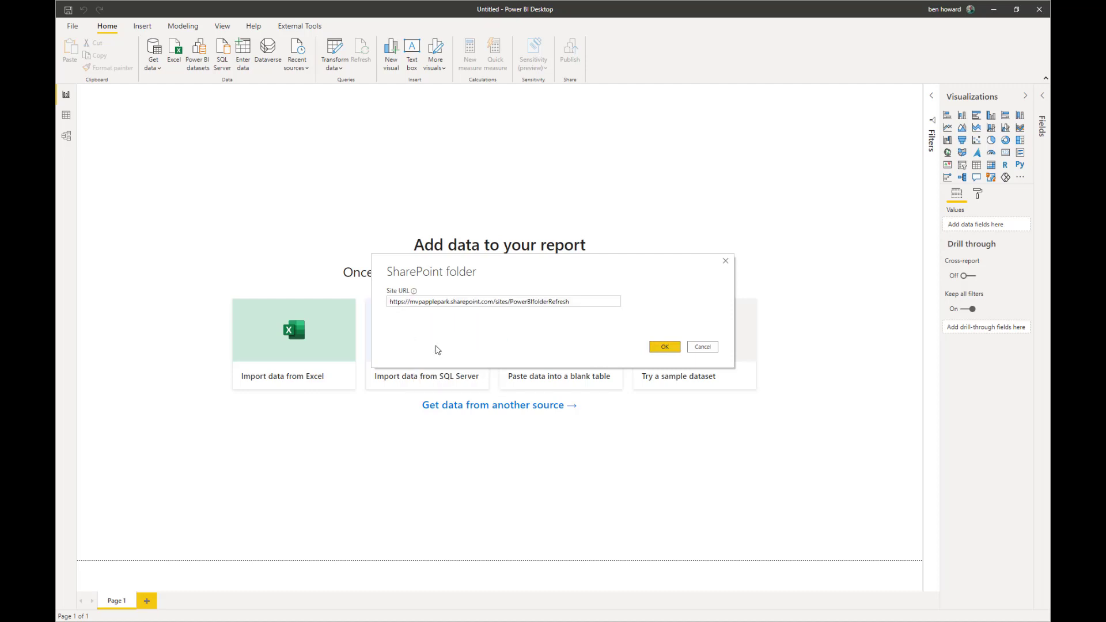
click(663, 348)
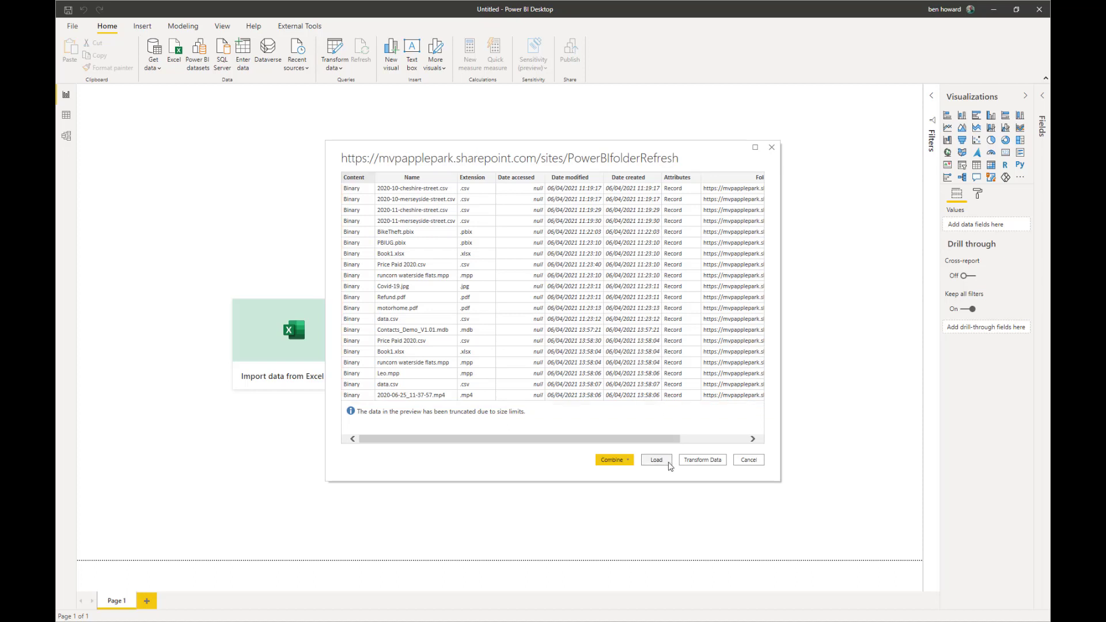
Load the site's 21-file list into Power Query Editor as Query1 via Transform Data.
click(708, 440)
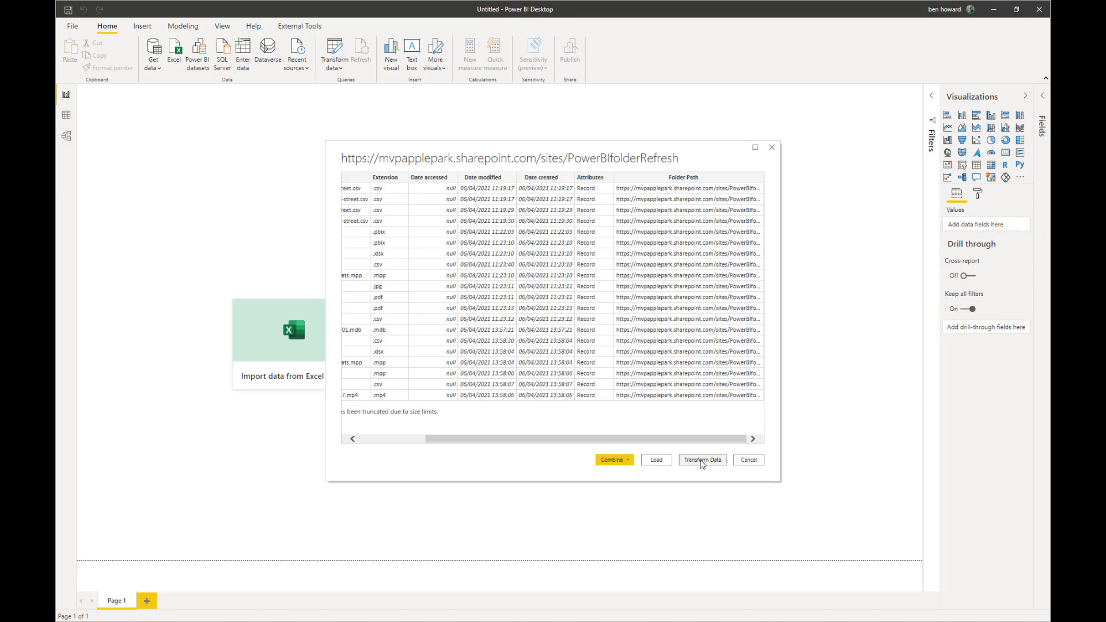
click(702, 460)
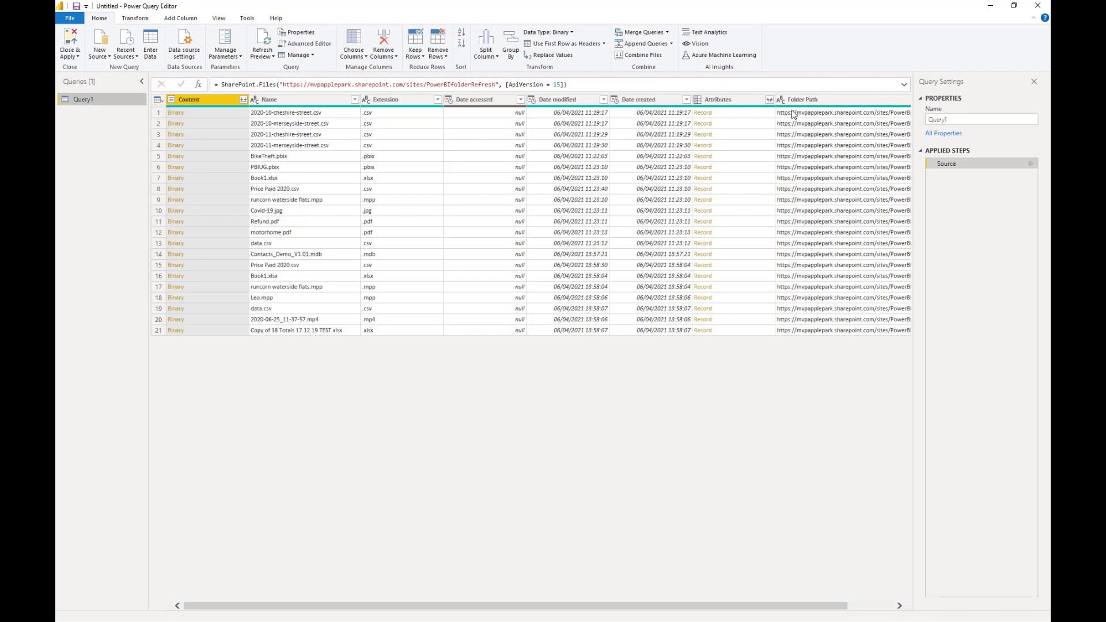
Compare the Folder Path of the first CSV with the BikeTheft.pbix file's path.
click(797, 114)
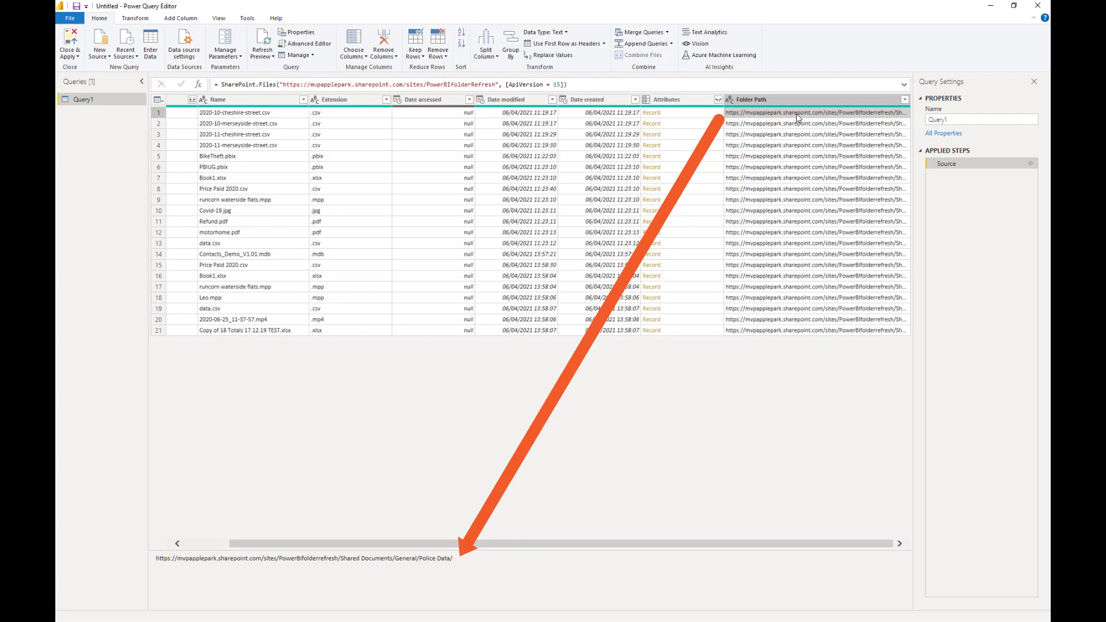
click(796, 159)
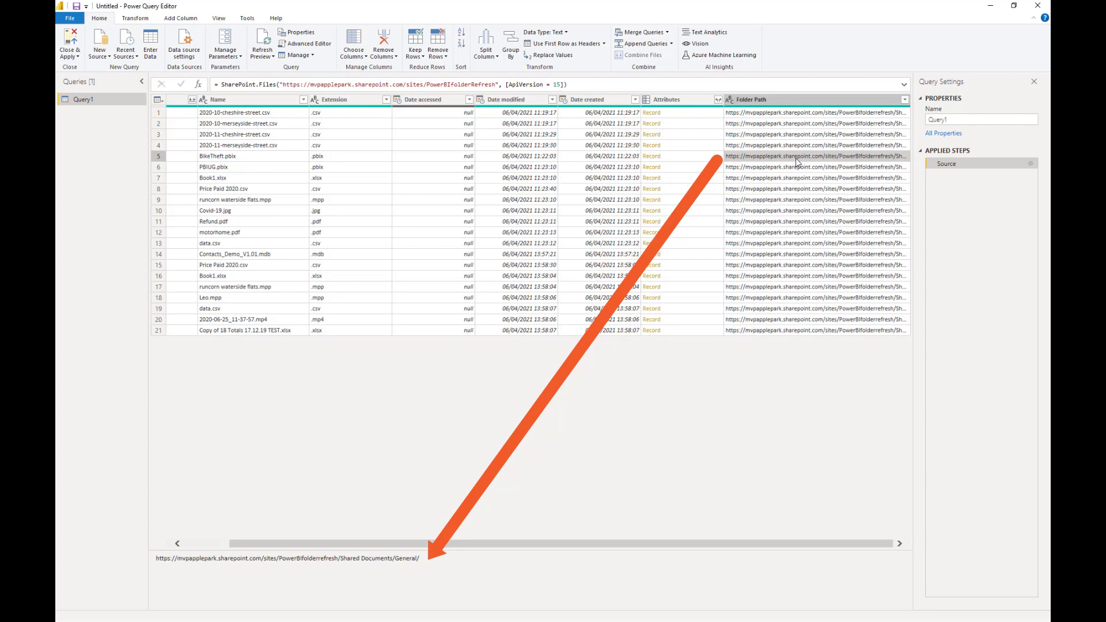
Filter Folder Path to only the General/Police Data folder, leaving the four street CSVs.
click(905, 99)
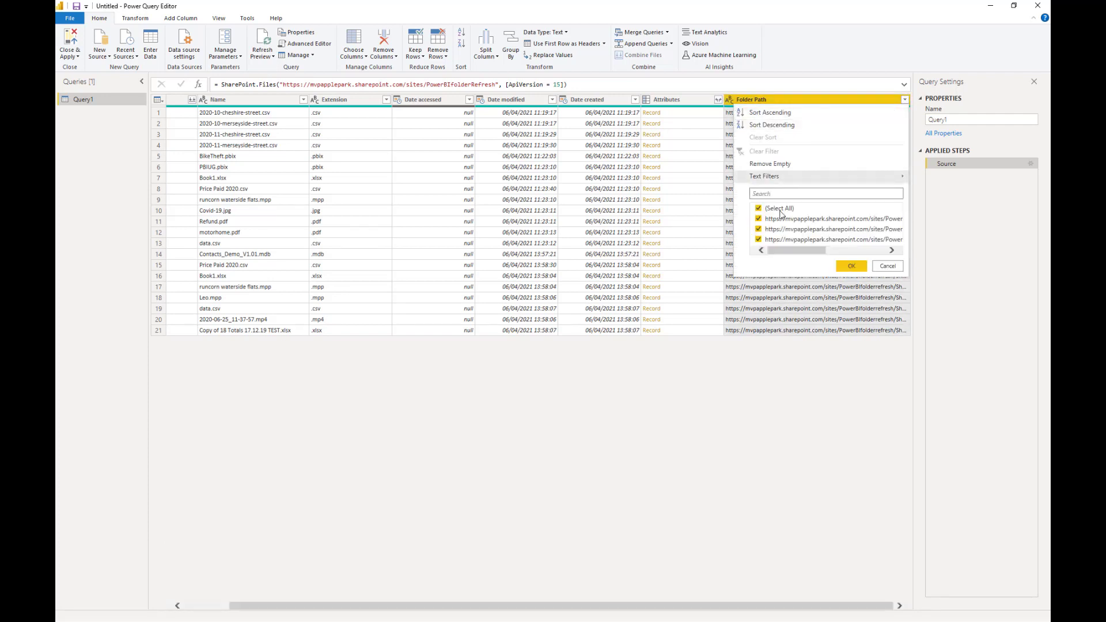
mouse_move(783, 251)
mouse_down()
mouse_move(852, 262)
mouse_move(792, 257)
mouse_up()
click(758, 209)
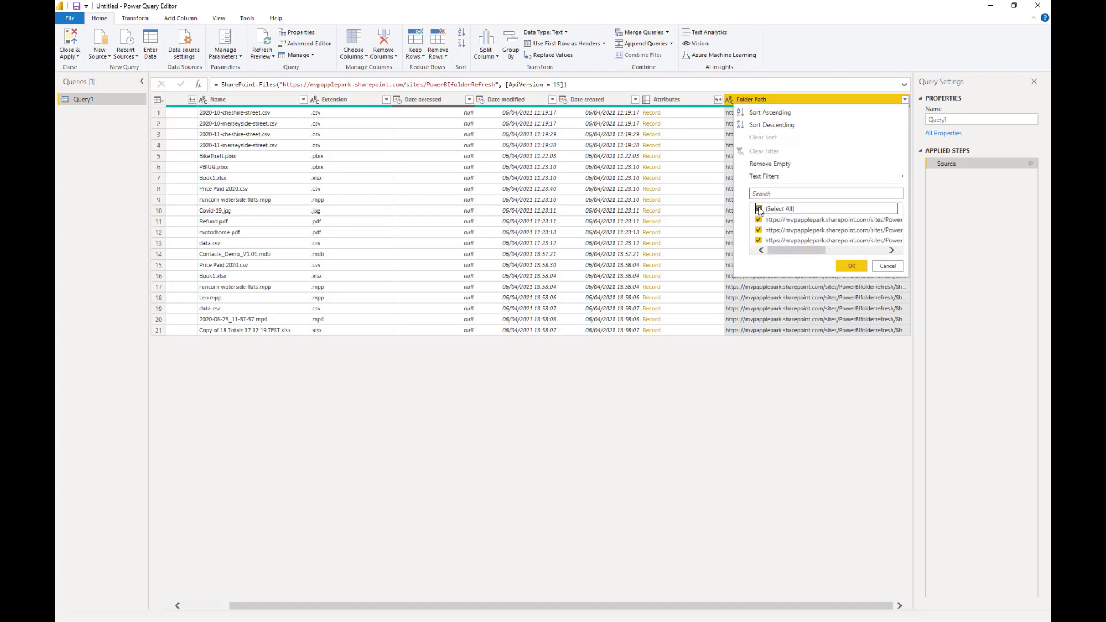
click(758, 240)
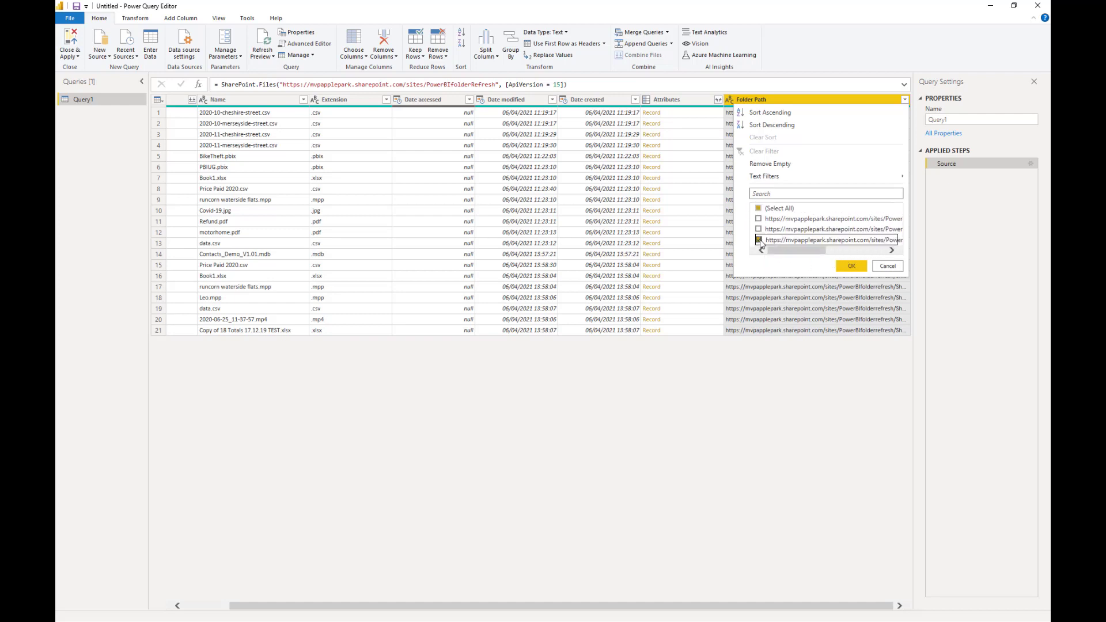
click(851, 265)
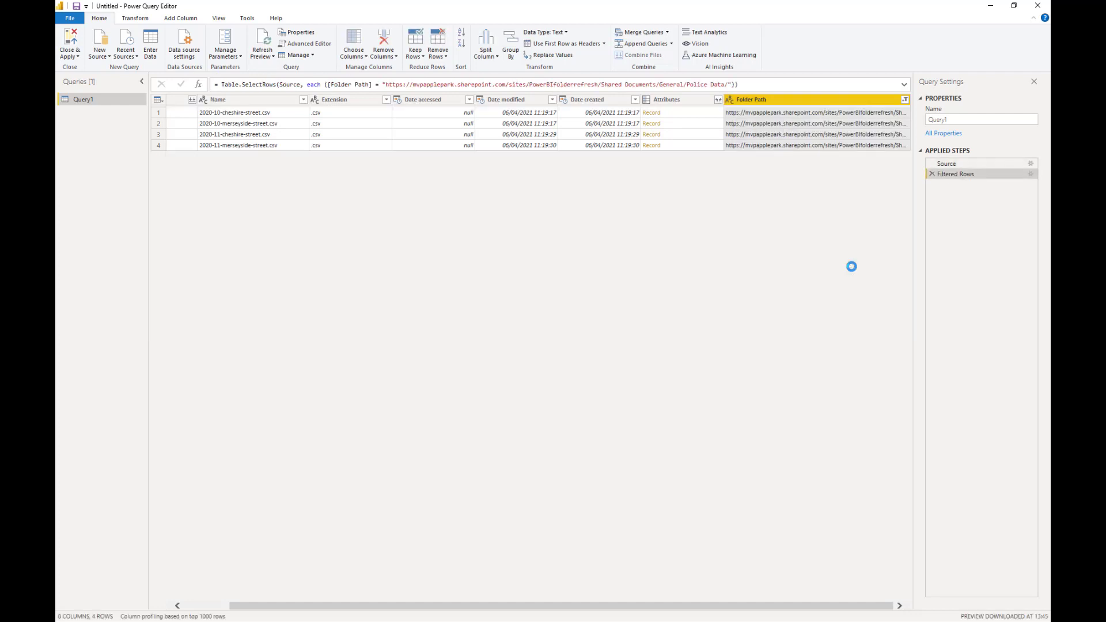
Combine the four CSVs from the Content column using the first file as sample.
click(202, 607)
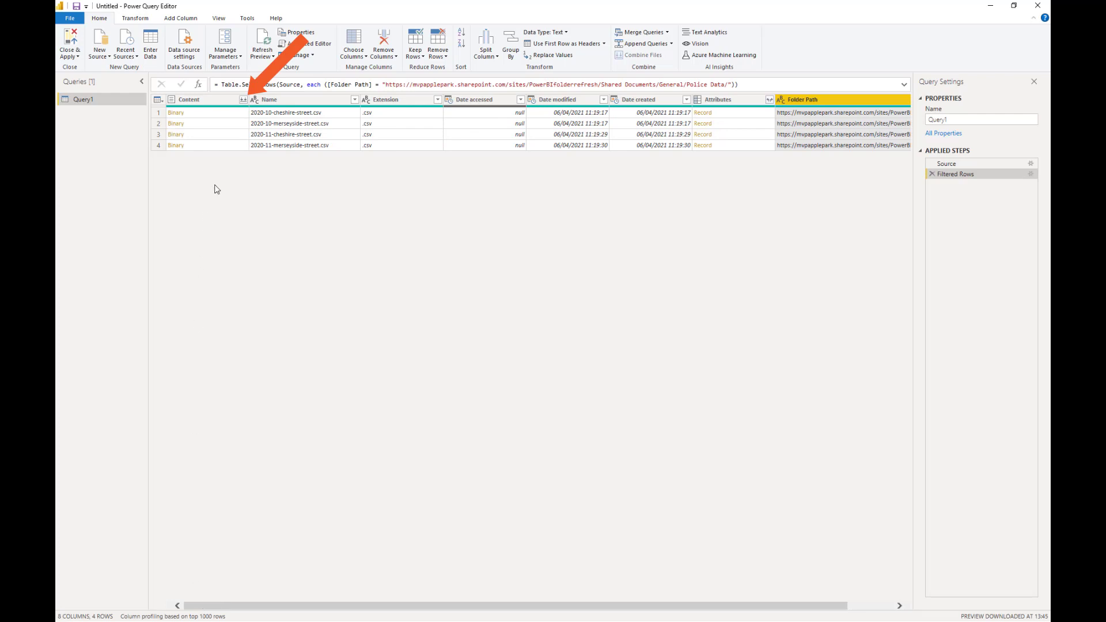
click(243, 100)
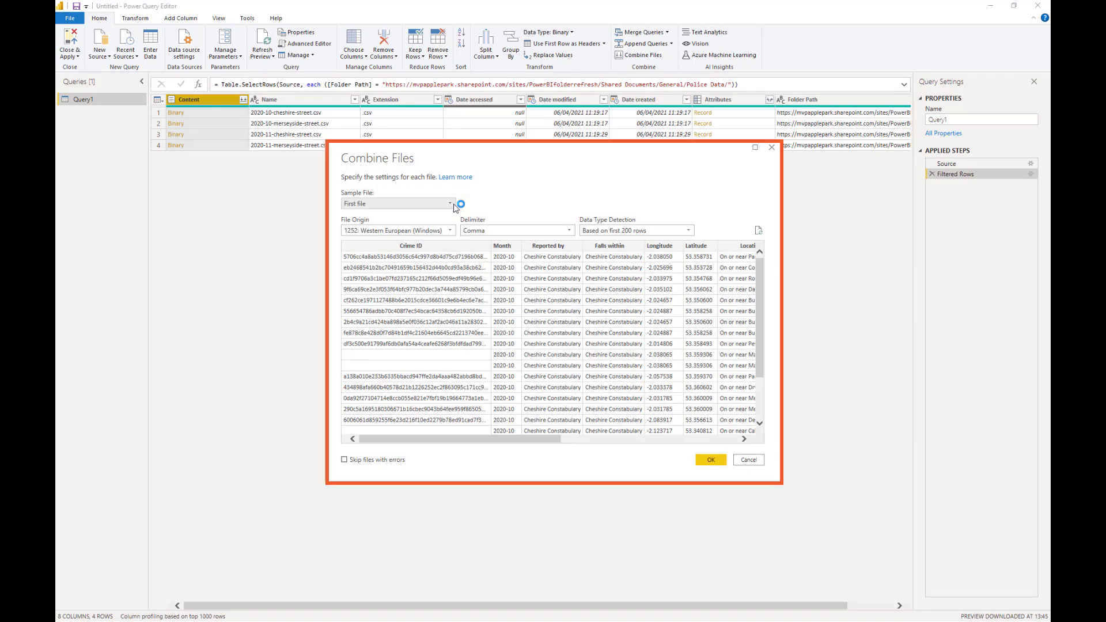
click(709, 460)
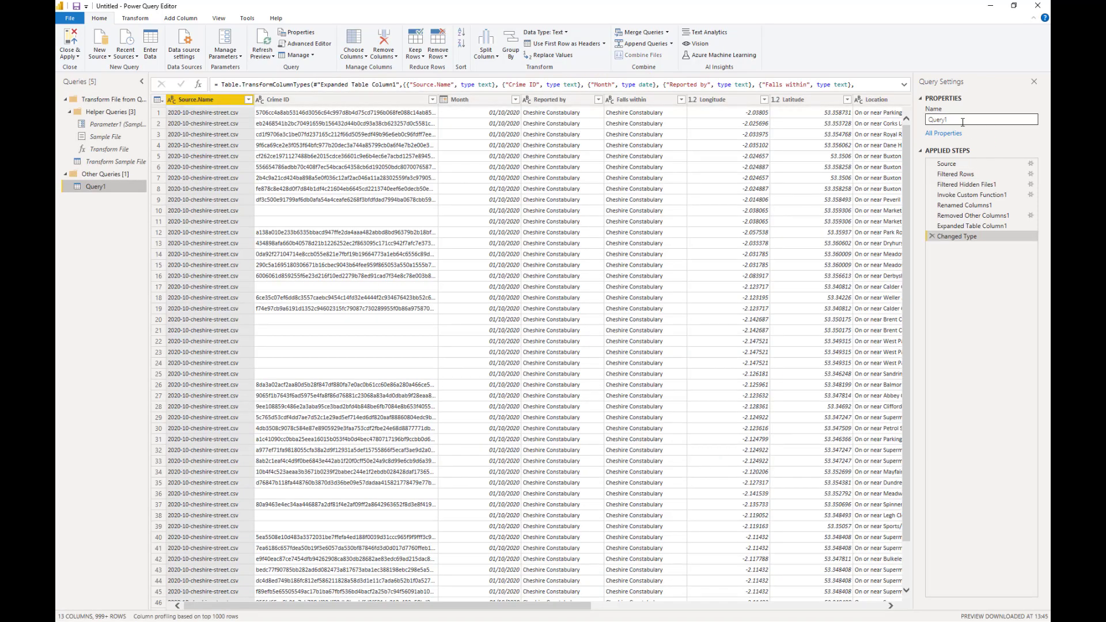
double_click(961, 122)
Name the query 'Montly Police Data', close and apply, and publish to the YouTube workspace.
text(Montly Police Data)
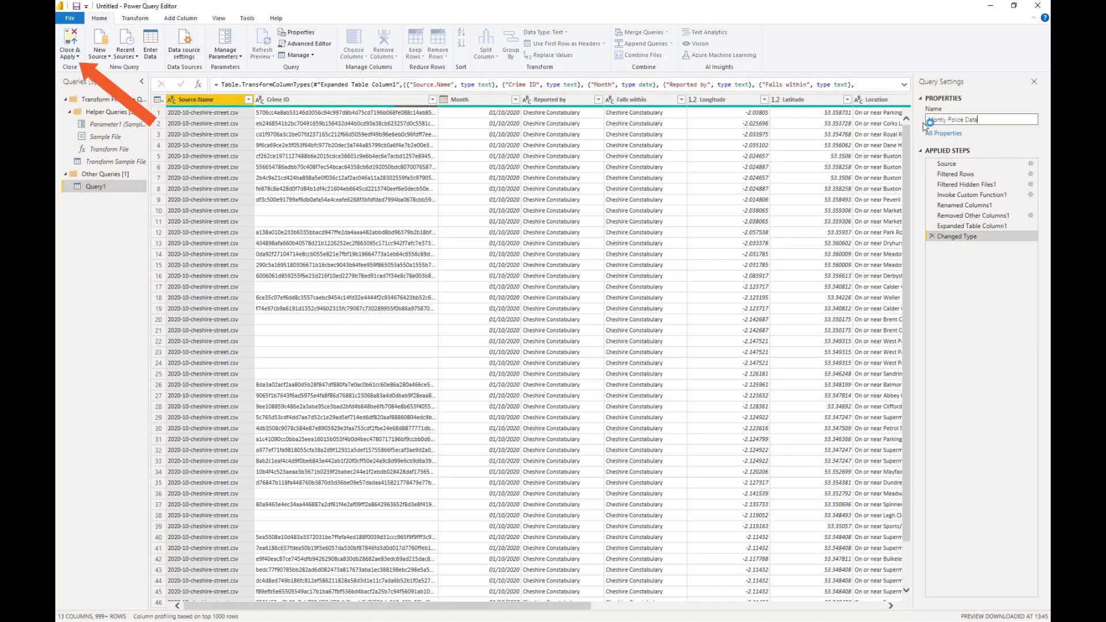
key(Return)
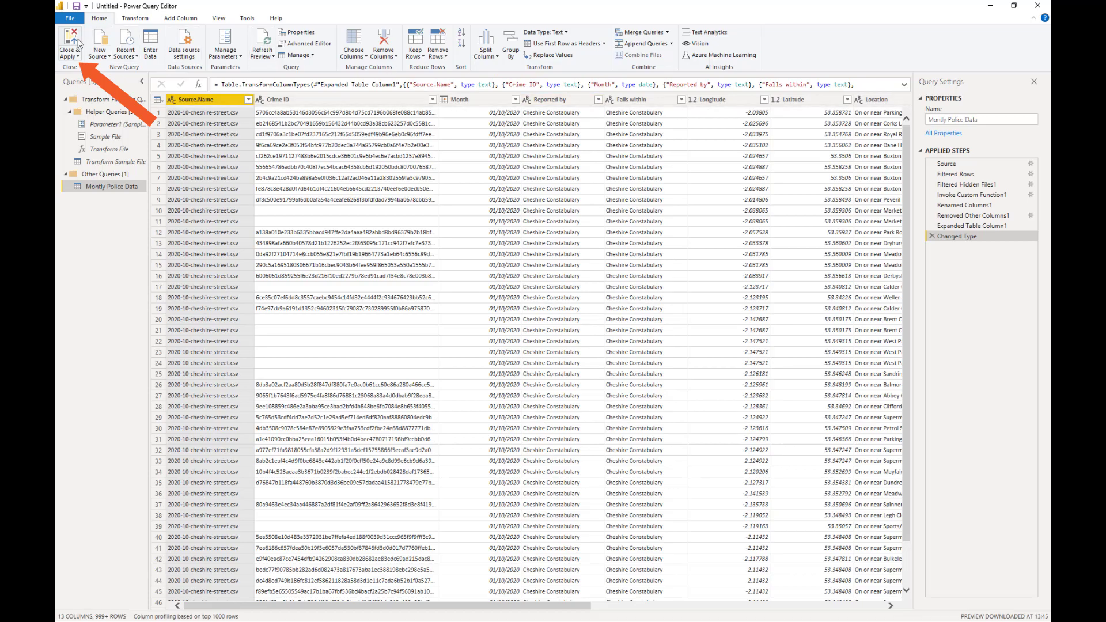
click(79, 44)
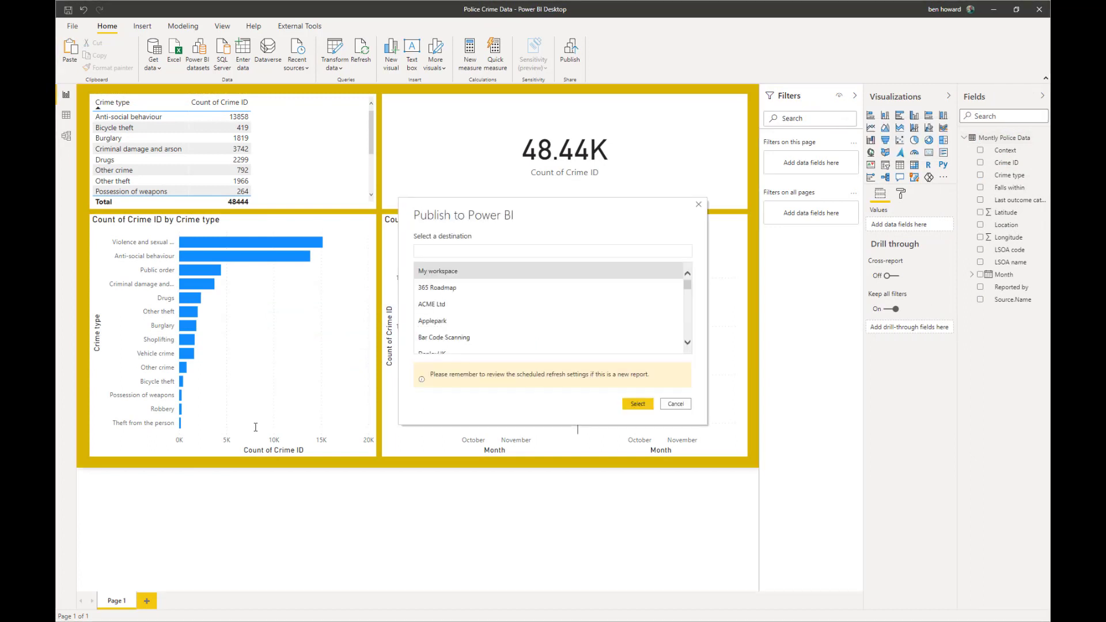
text(you)
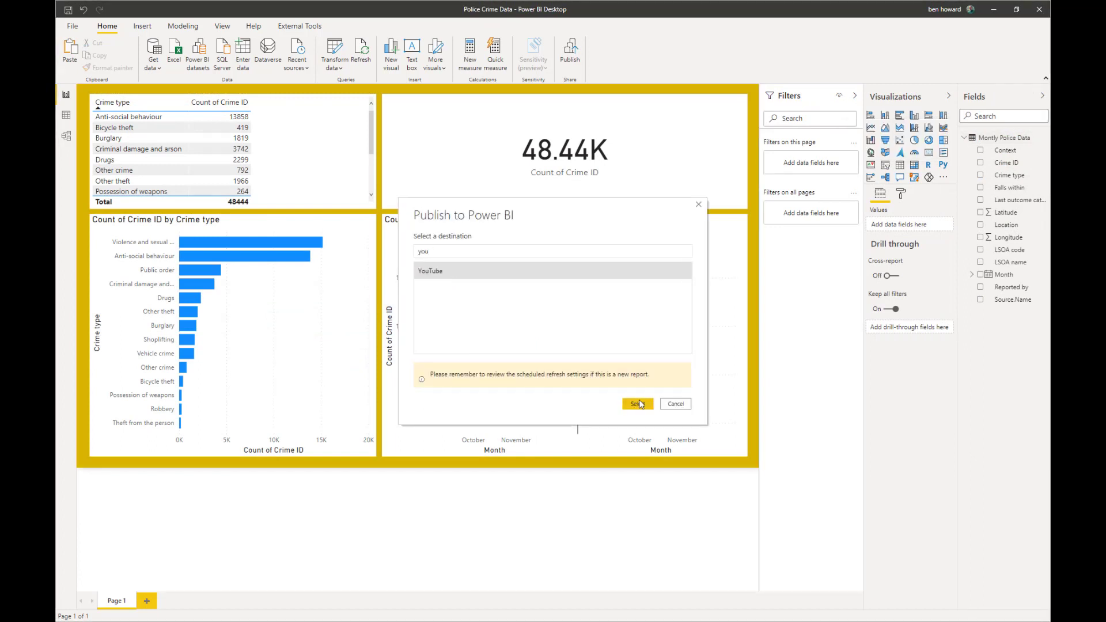
click(640, 402)
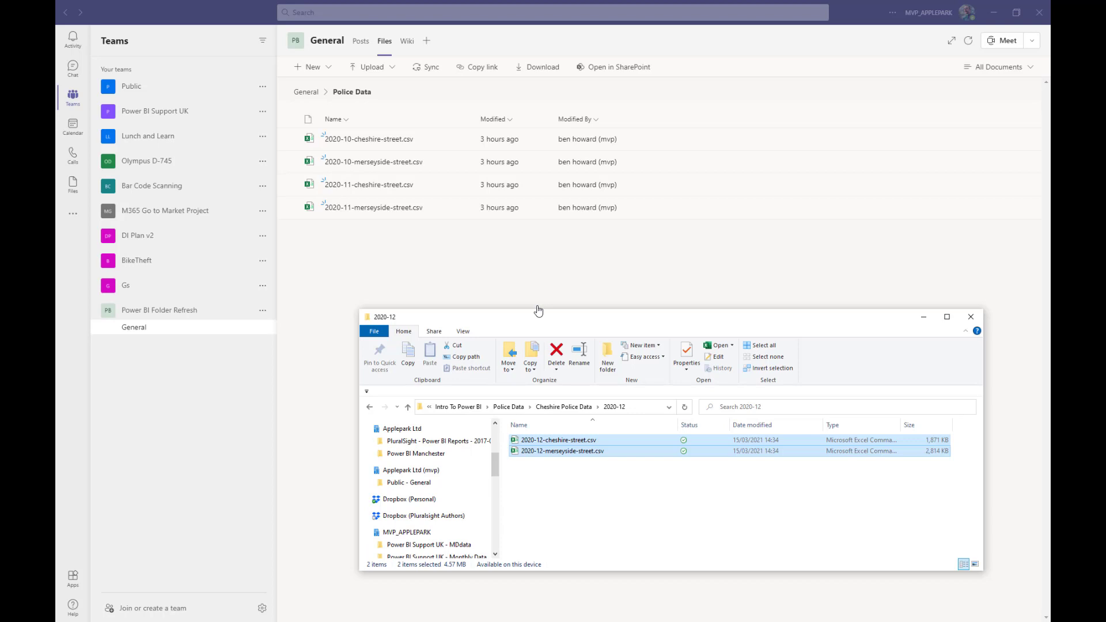
Upload the two December 2020 CSVs for Cheshire and Merseyside into the Teams Police Data folder.
drag(583, 451, 550, 287)
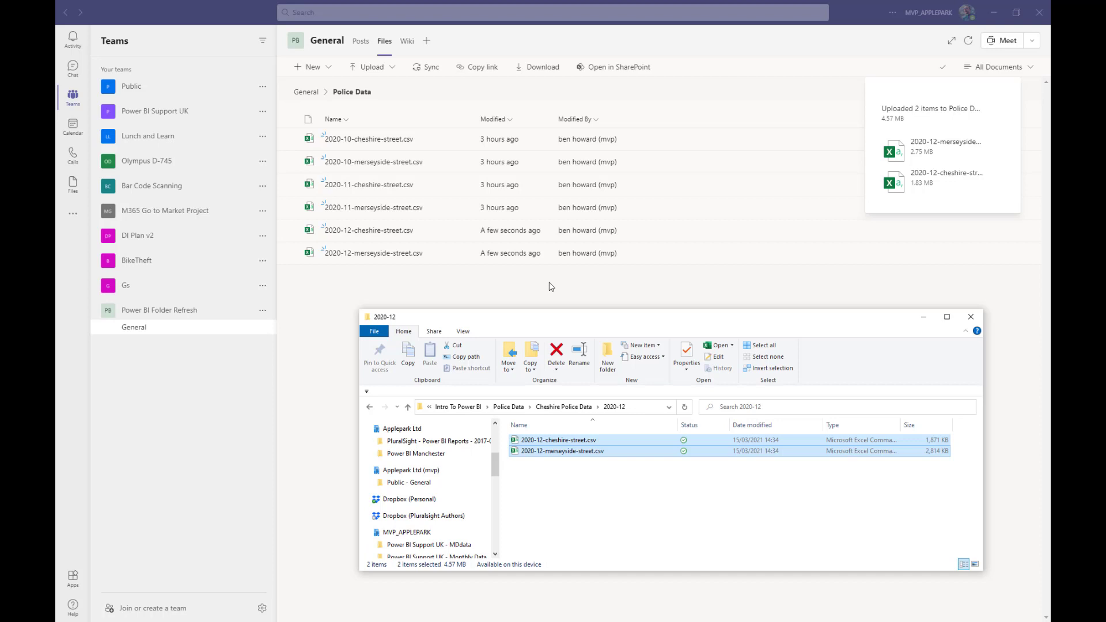
click(551, 286)
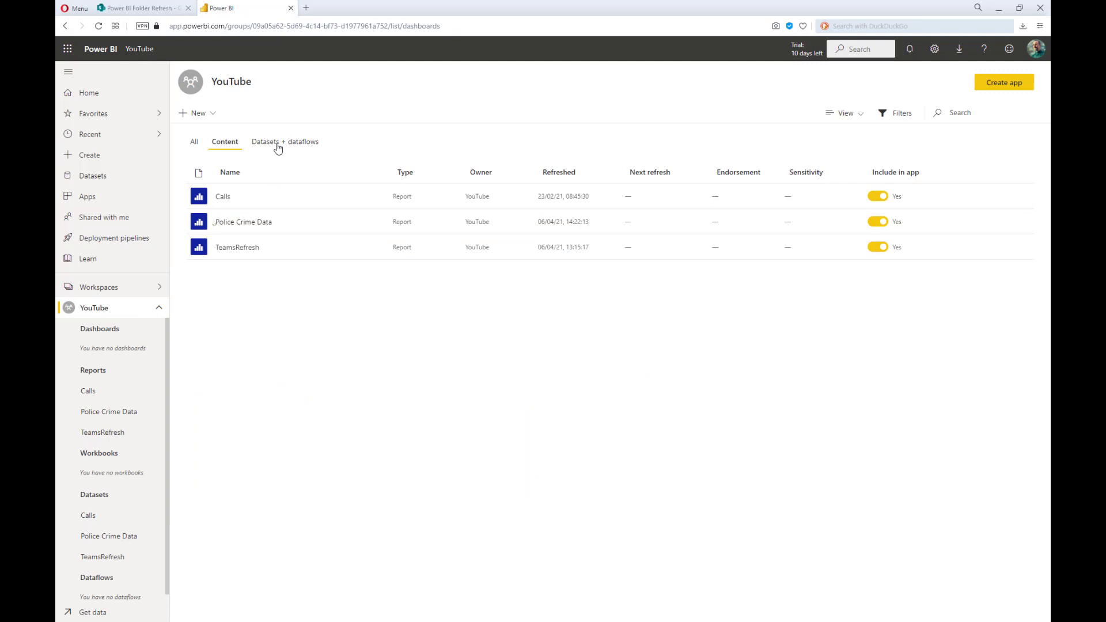
Refresh the Police Crime Data dataset now from the workspace's Datasets + dataflows list.
click(278, 144)
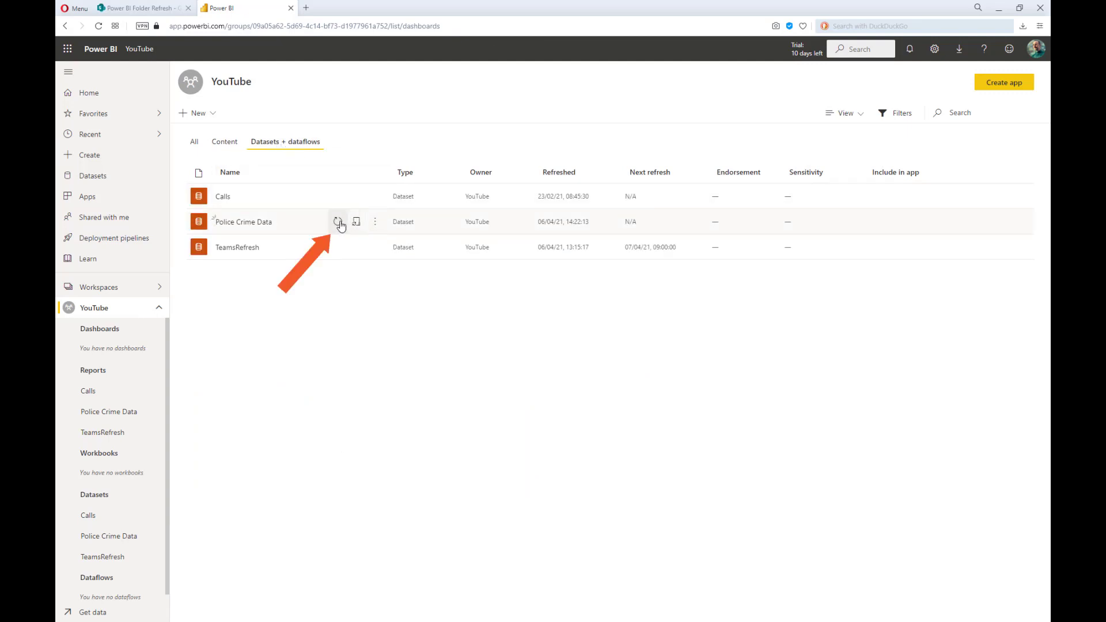
click(338, 222)
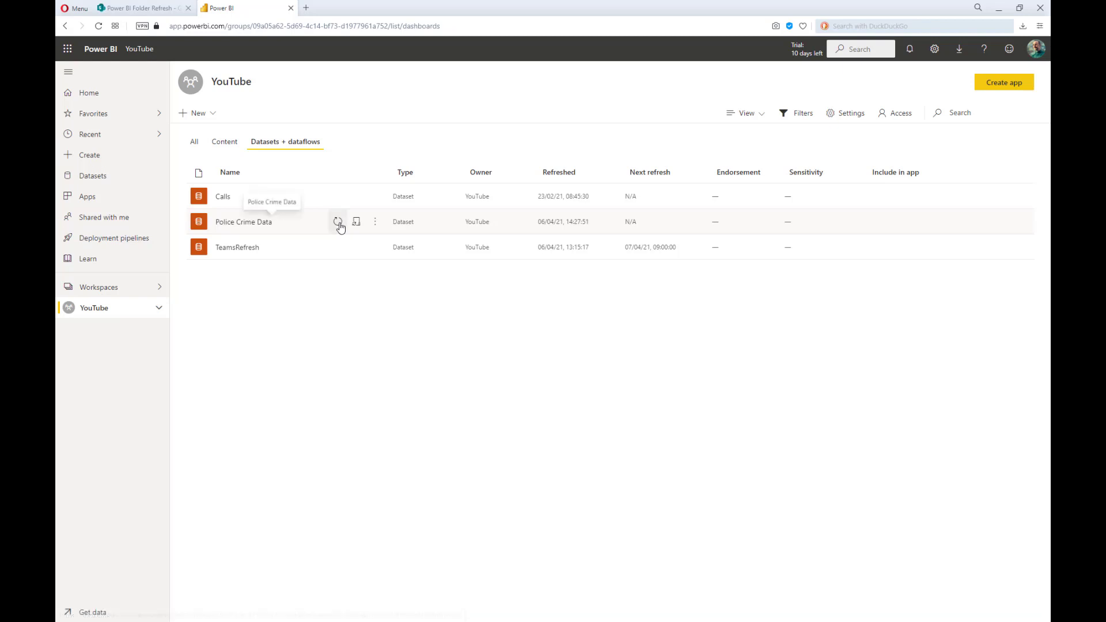
Switch to the workspace's Content list to reach the Police Crime Data report.
click(224, 147)
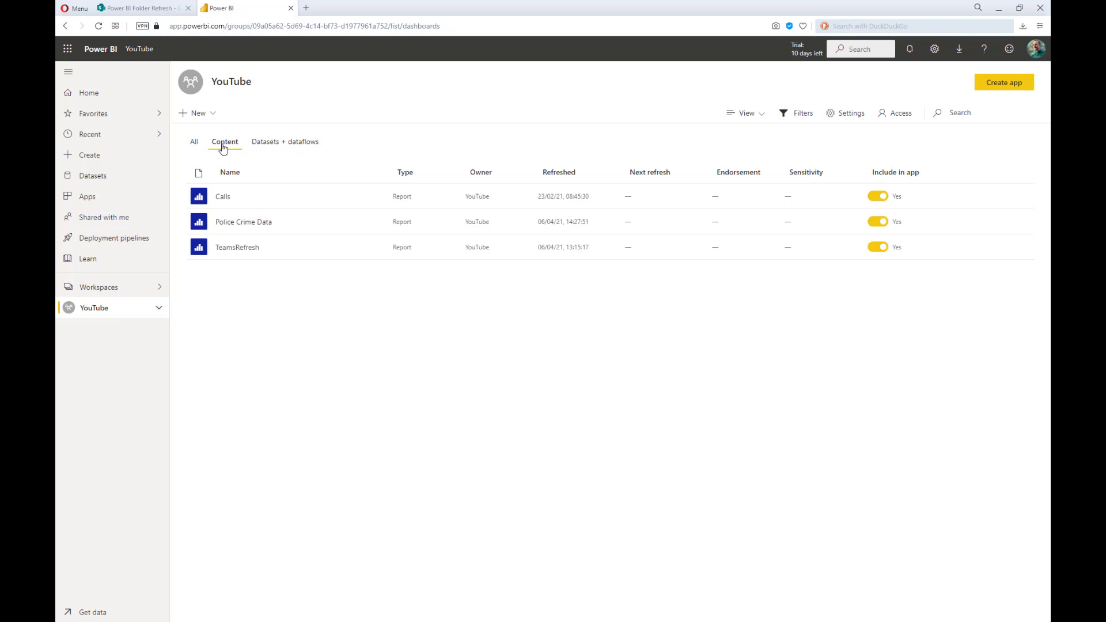